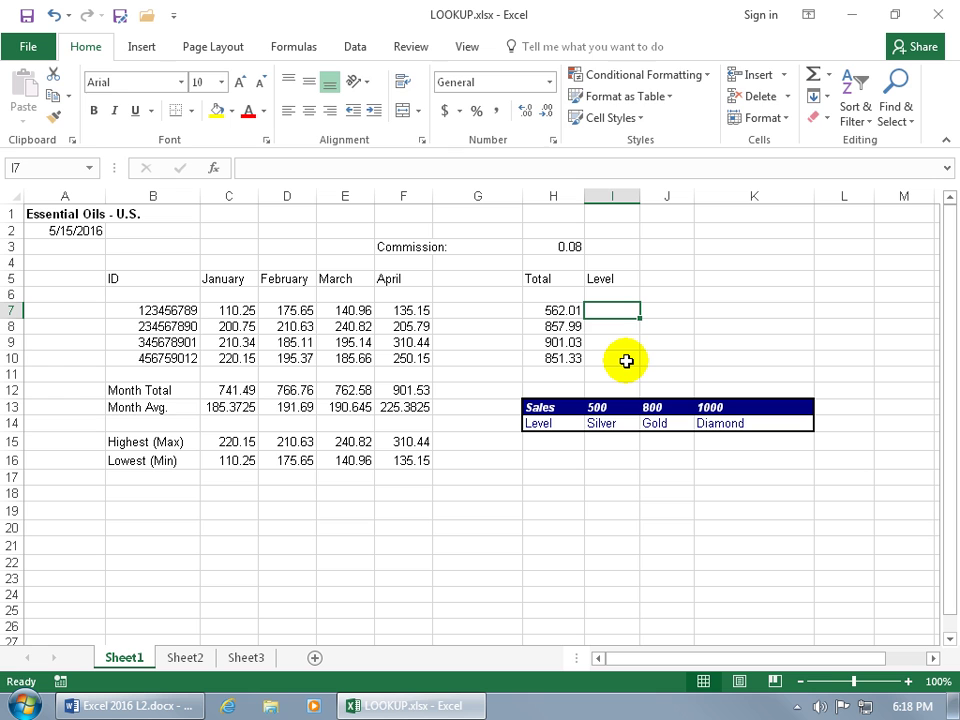
Step: Enter =LOOKUP(H7,I13:K13,I14:K14) in I7 so it returns Silver
text(=look)
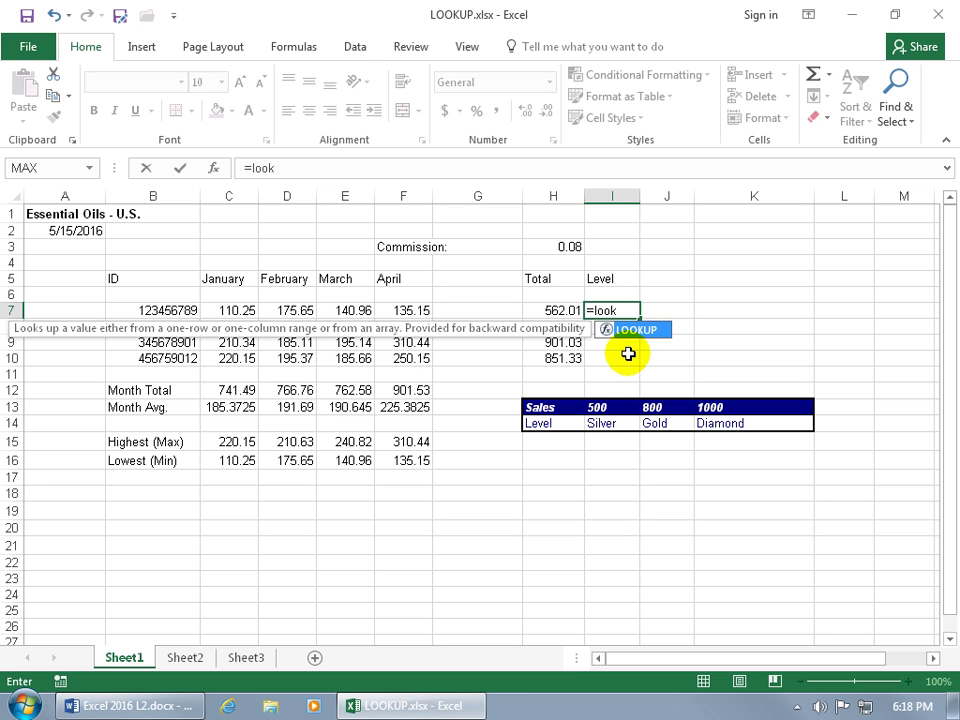
key(Tab)
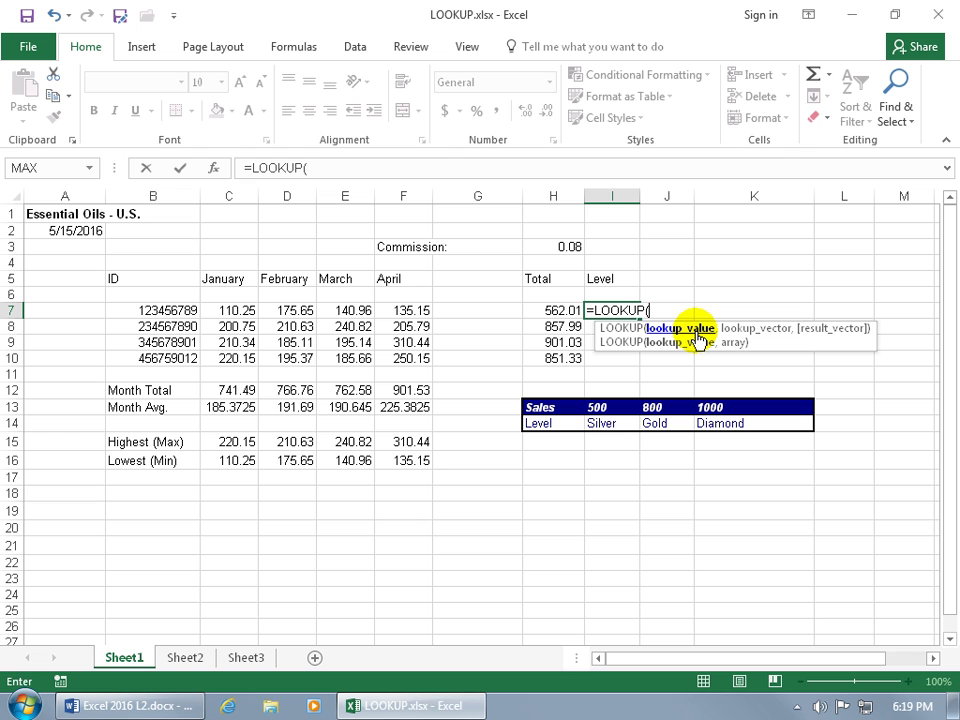
click(556, 310)
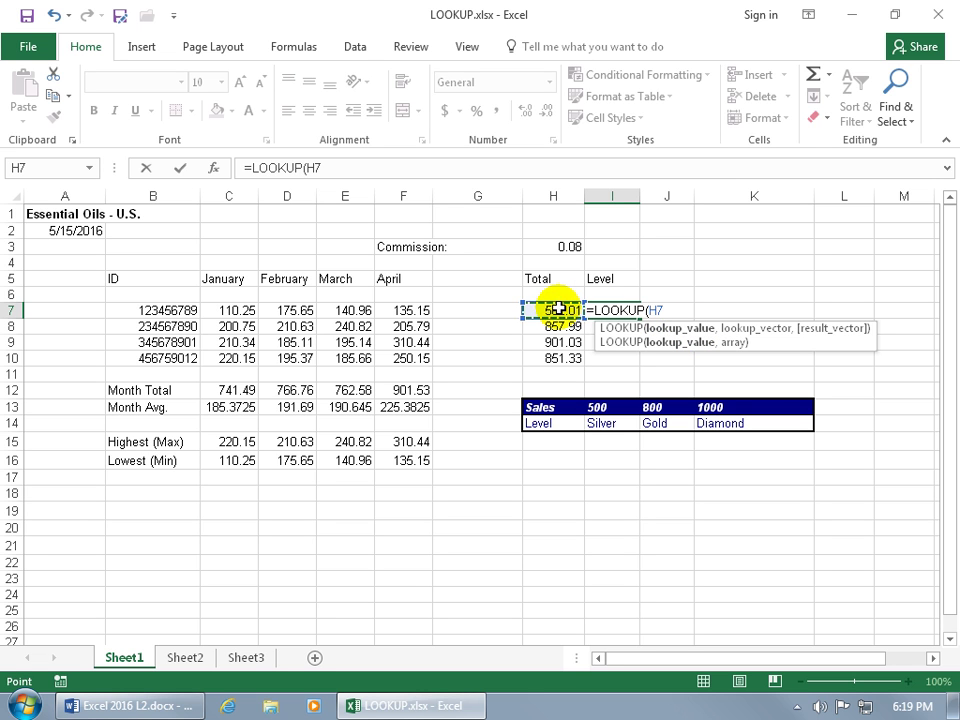
text(,)
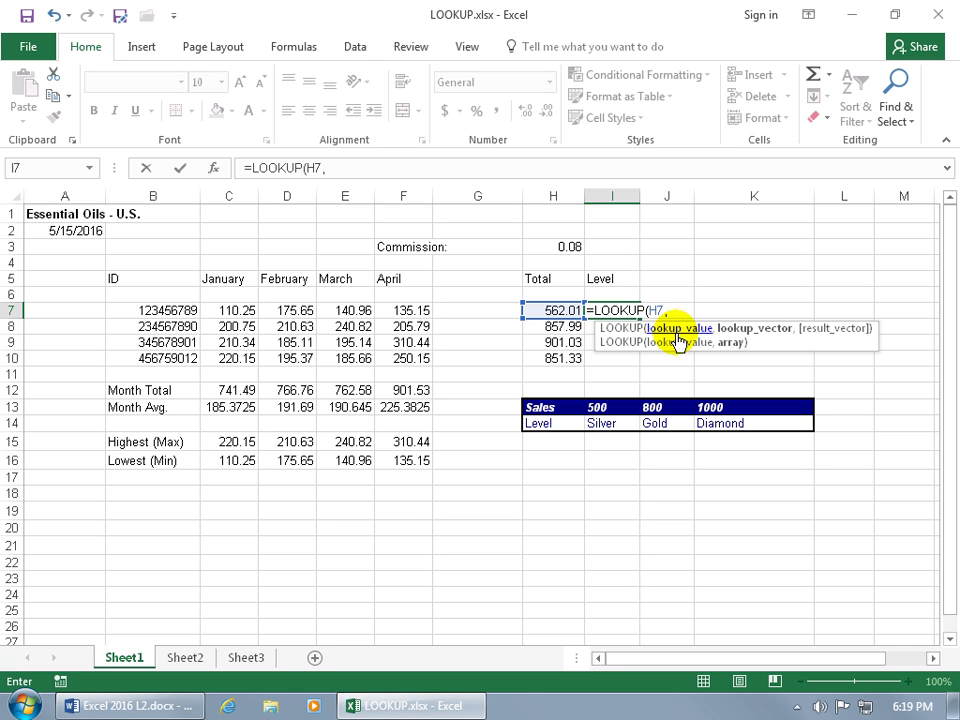
drag(597, 407, 724, 405)
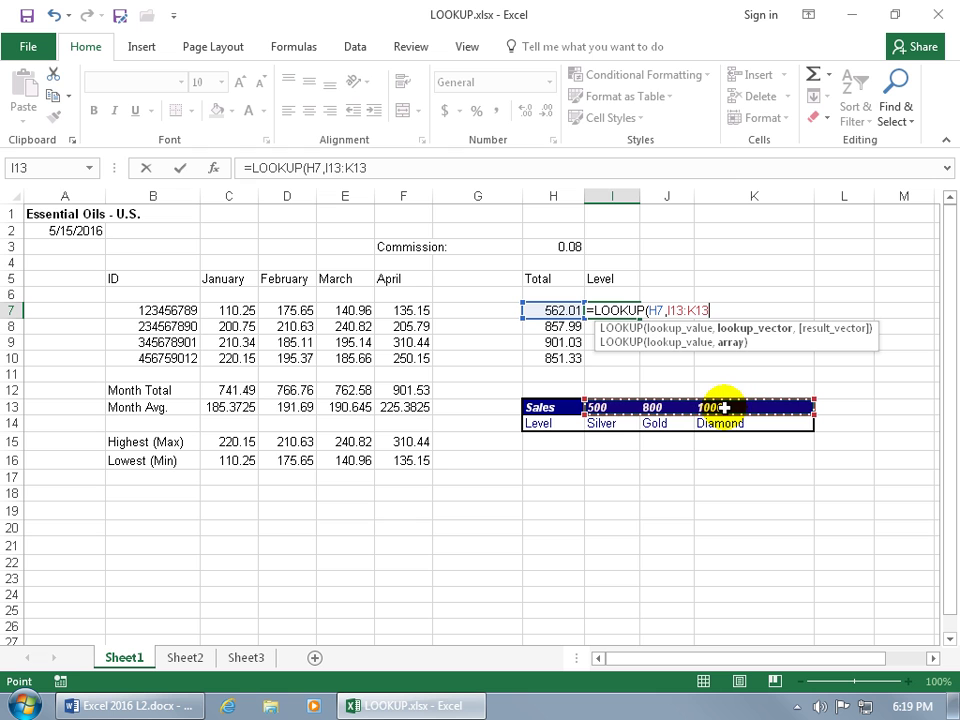
text(,)
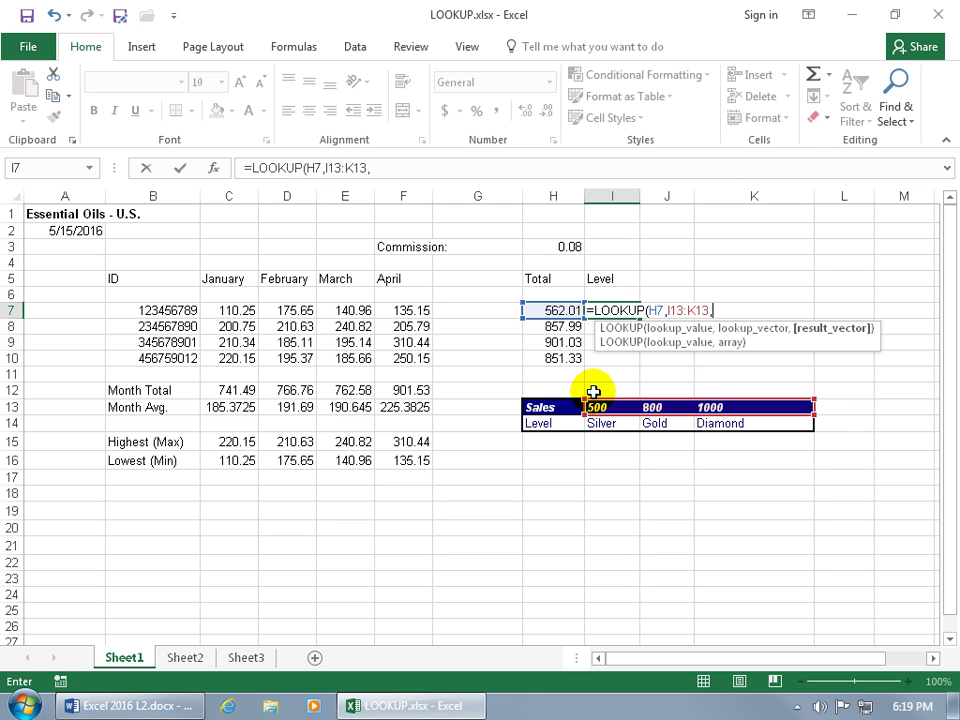
drag(598, 423, 720, 430)
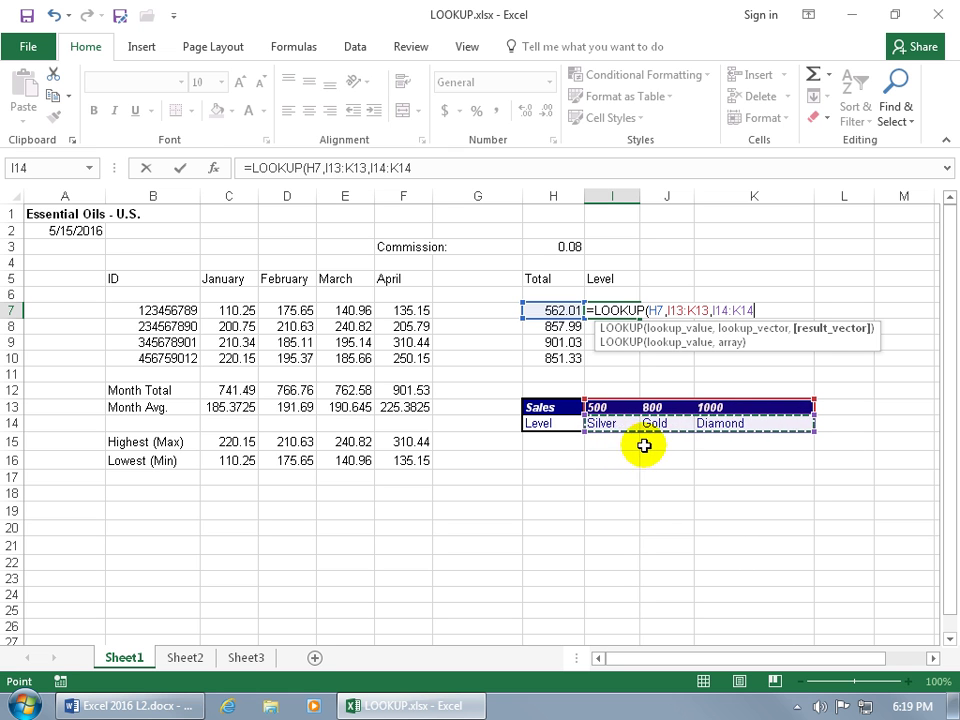
key(Return)
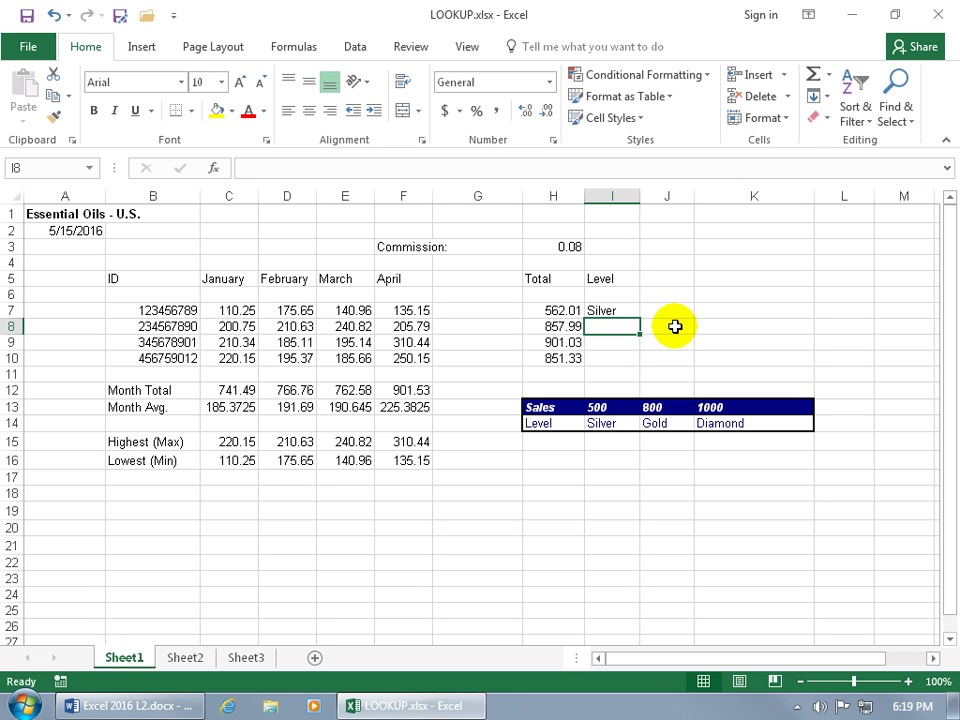
Step: Copy I7's LOOKUP formula down through I10, then reopen I7's formula for editing
click(629, 311)
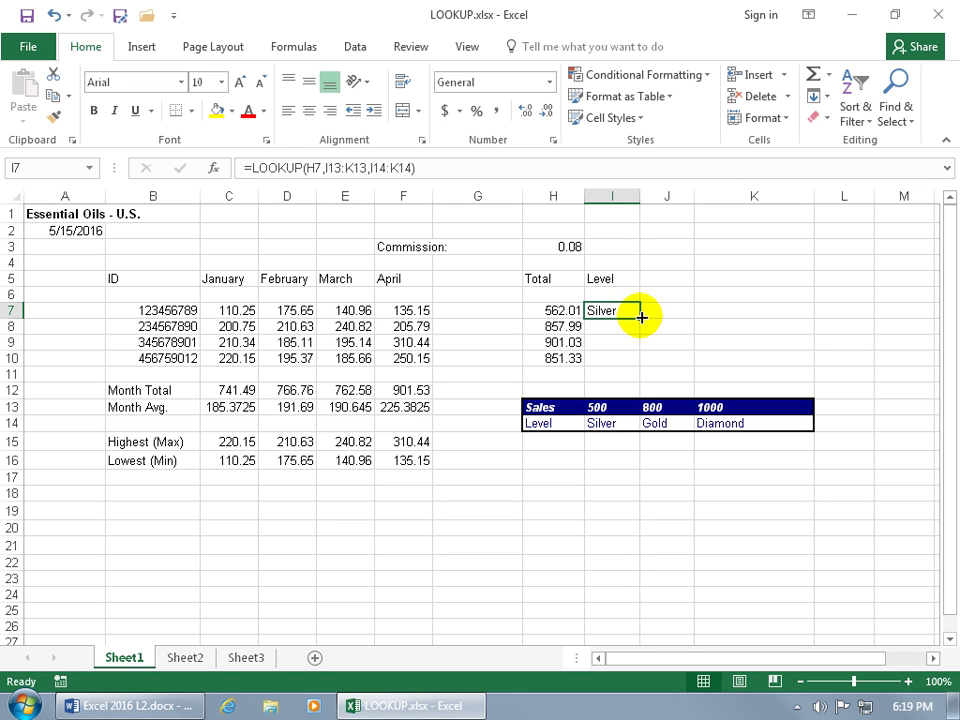
drag(641, 316, 639, 362)
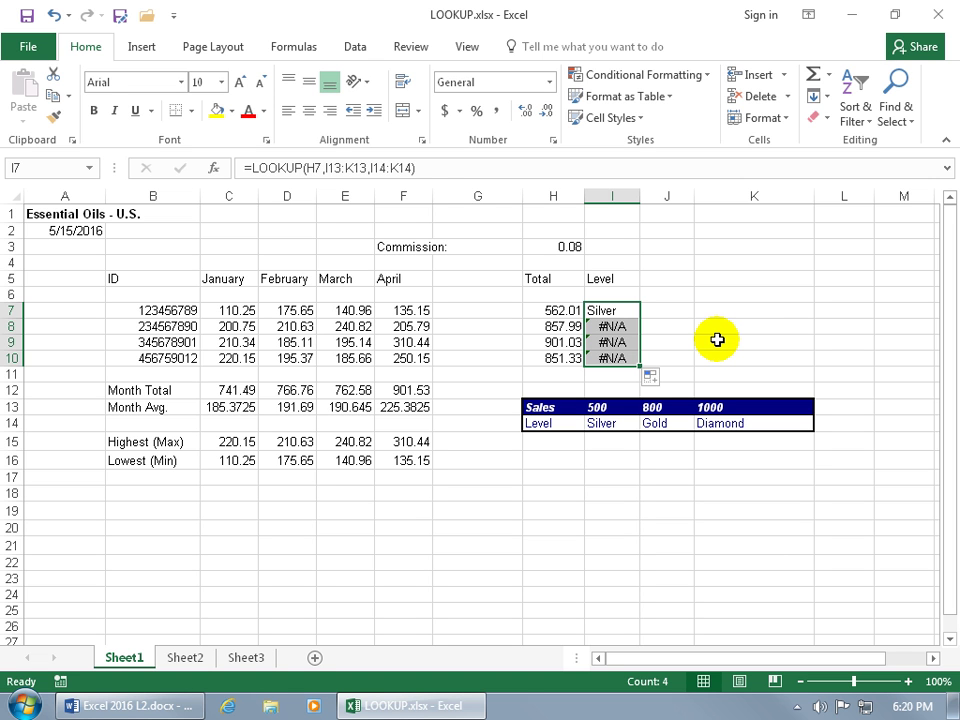
double_click(615, 311)
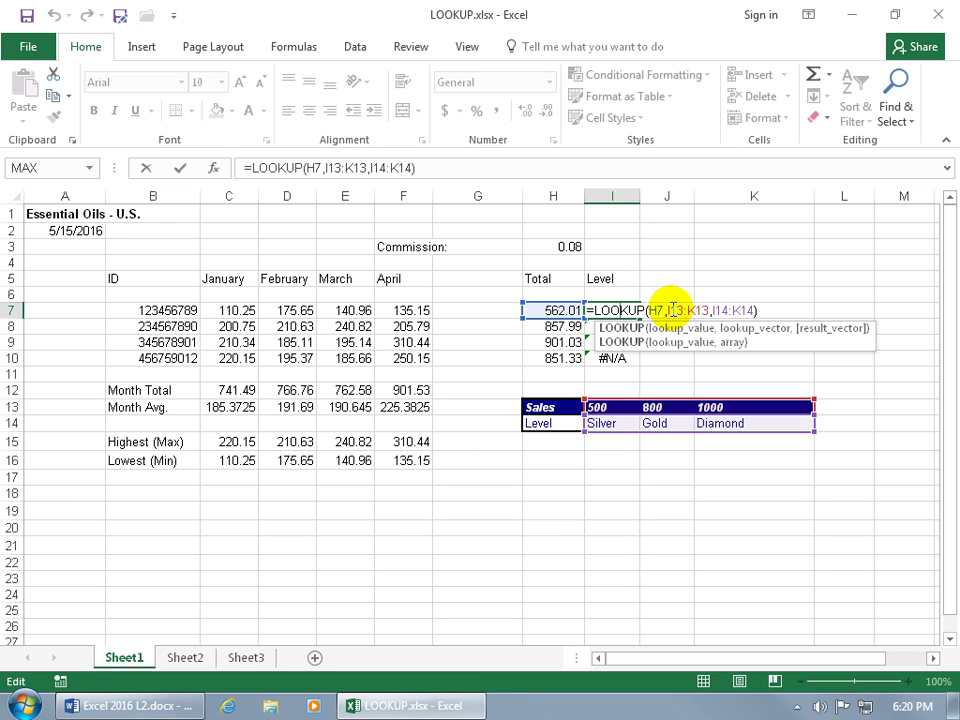
Step: Row-lock I7's ranges to =LOOKUP(H7,I$13:K$13,I$14:K$14), still returning Silver
click(680, 311)
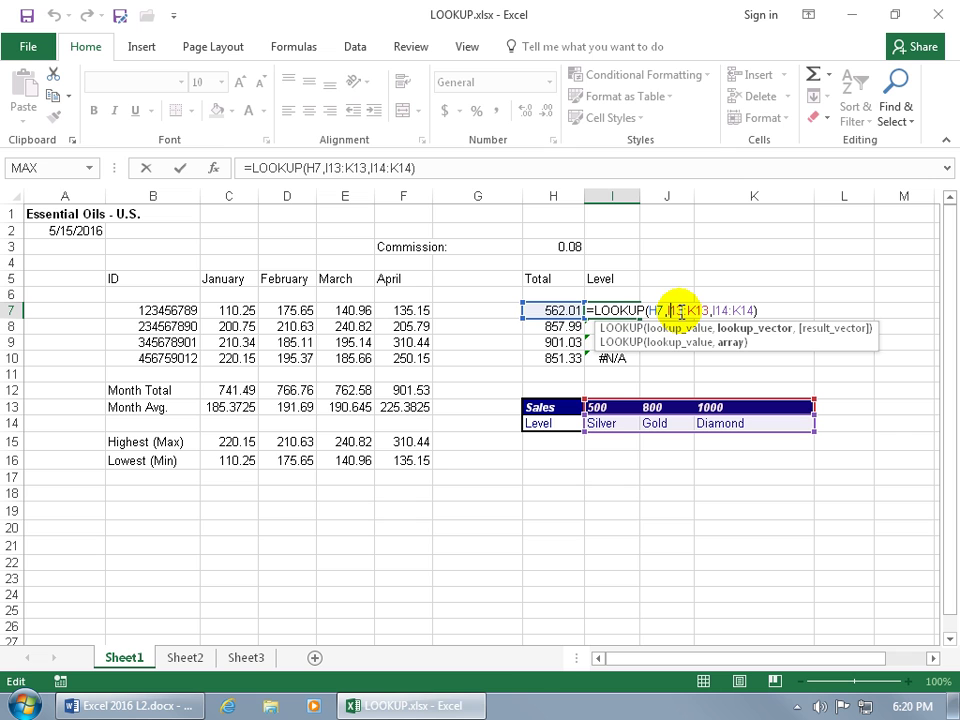
text($)
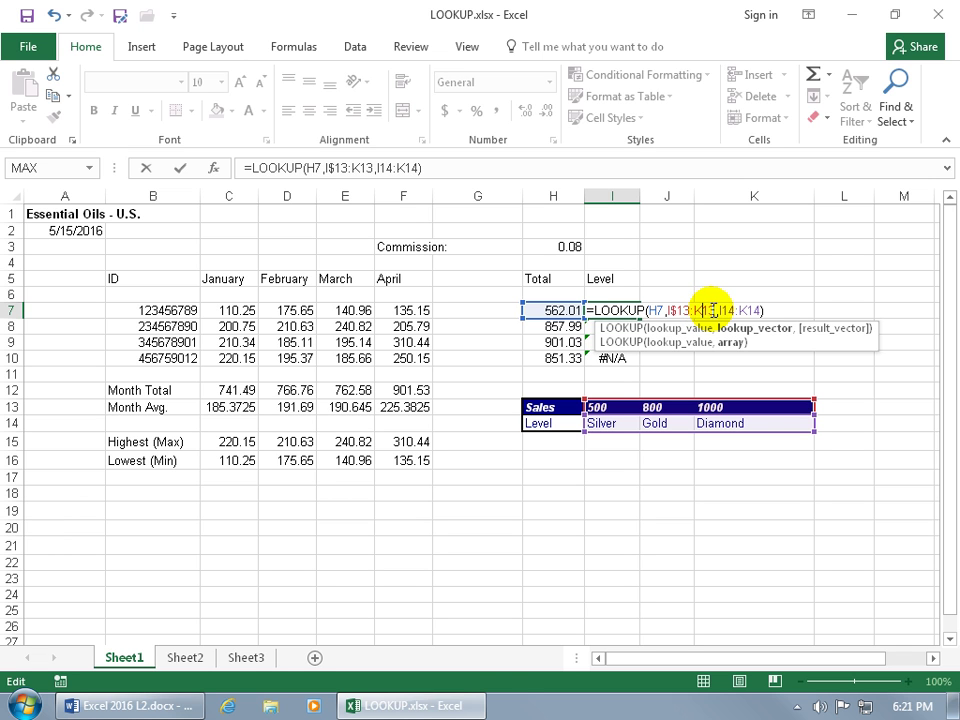
click(712, 310)
text($)
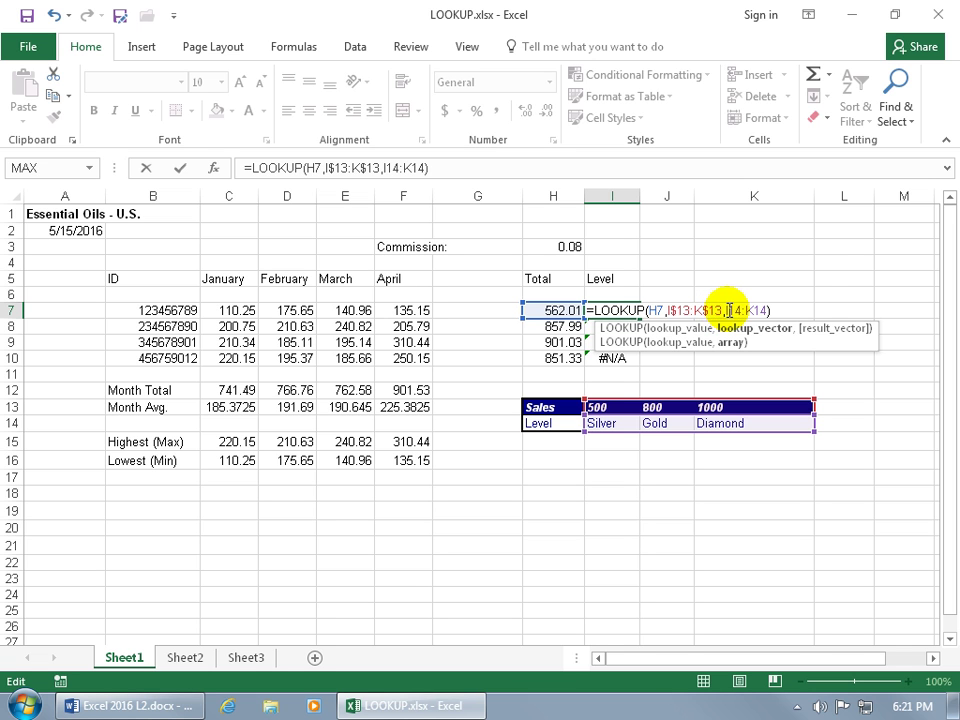
double_click(729, 310)
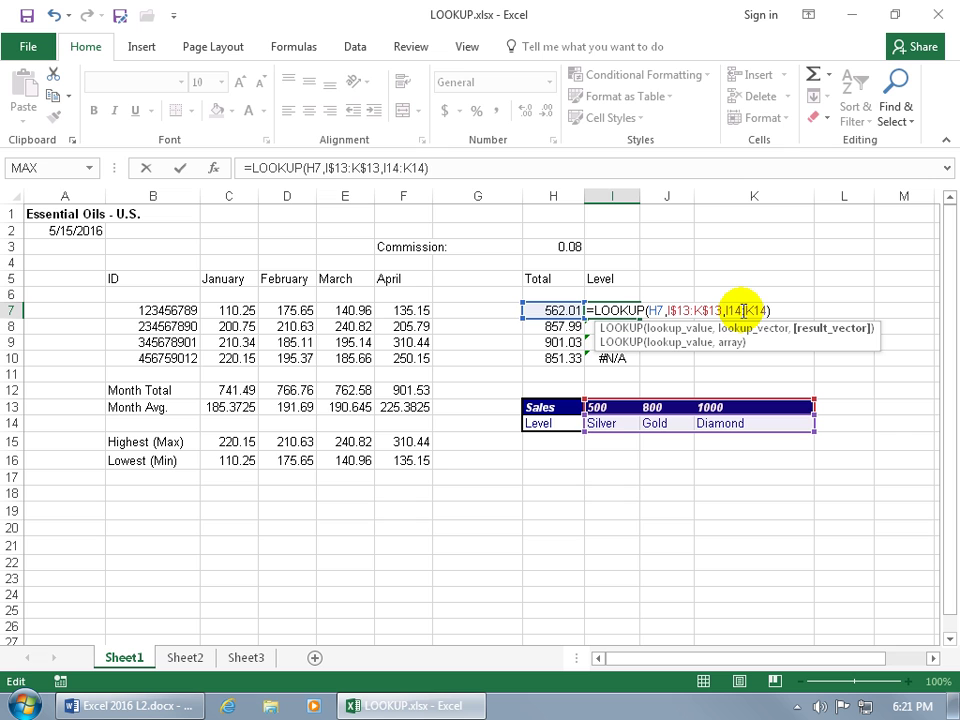
drag(744, 311, 749, 311)
key(F4)
key(F4)
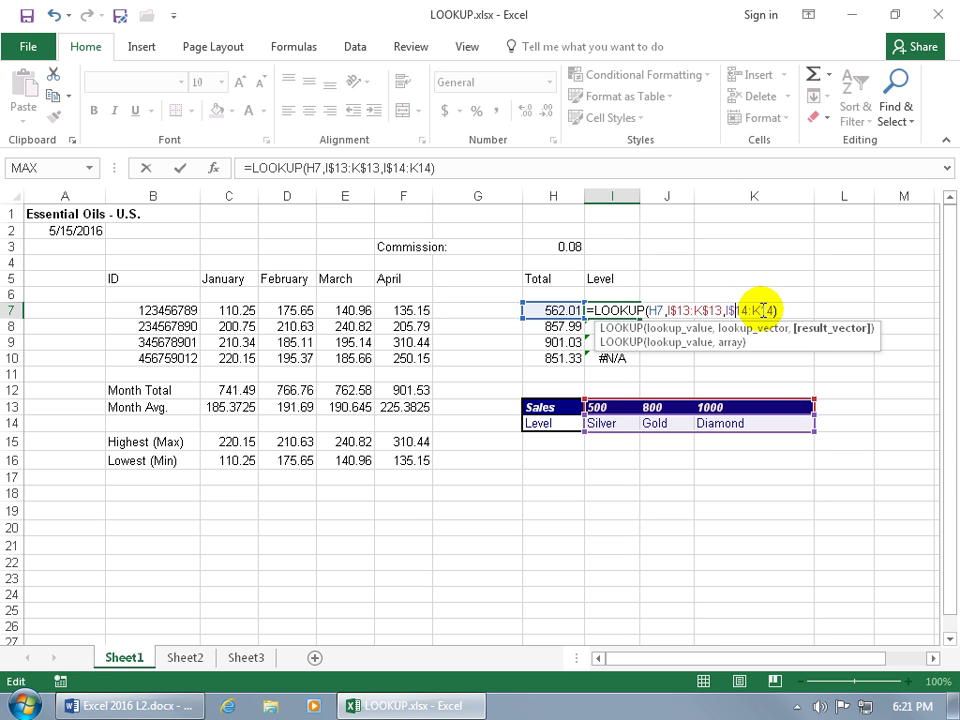
click(763, 311)
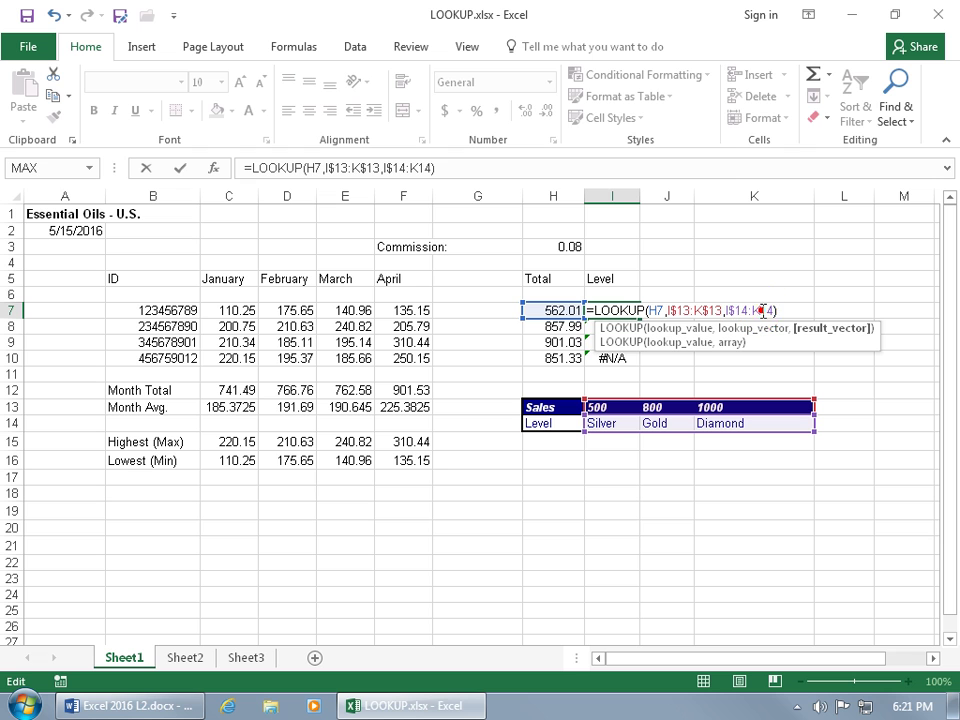
text($)
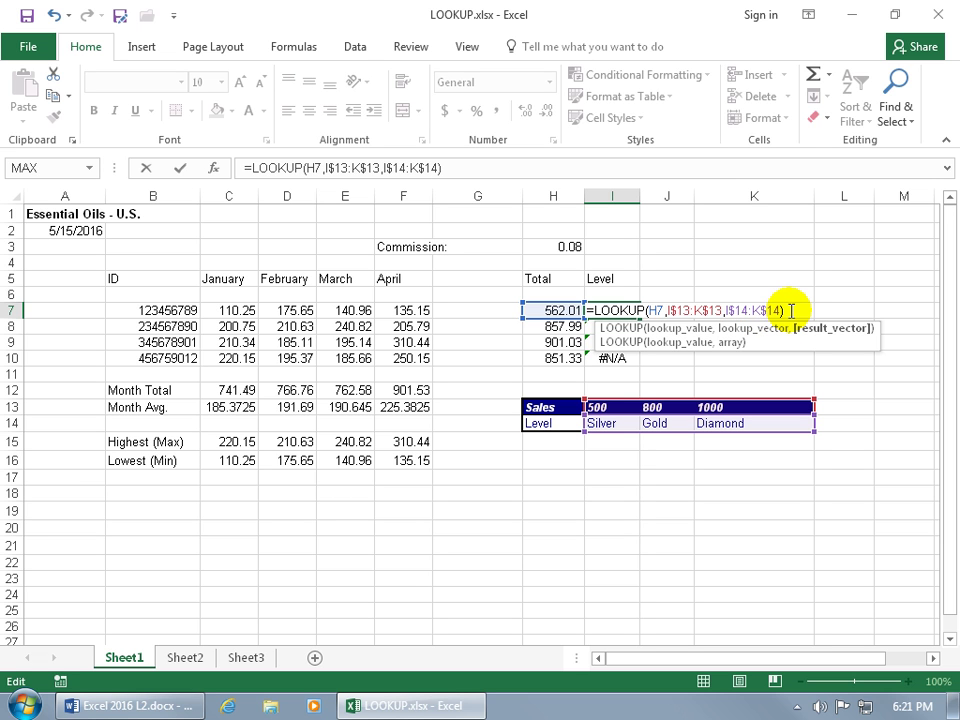
key(Return)
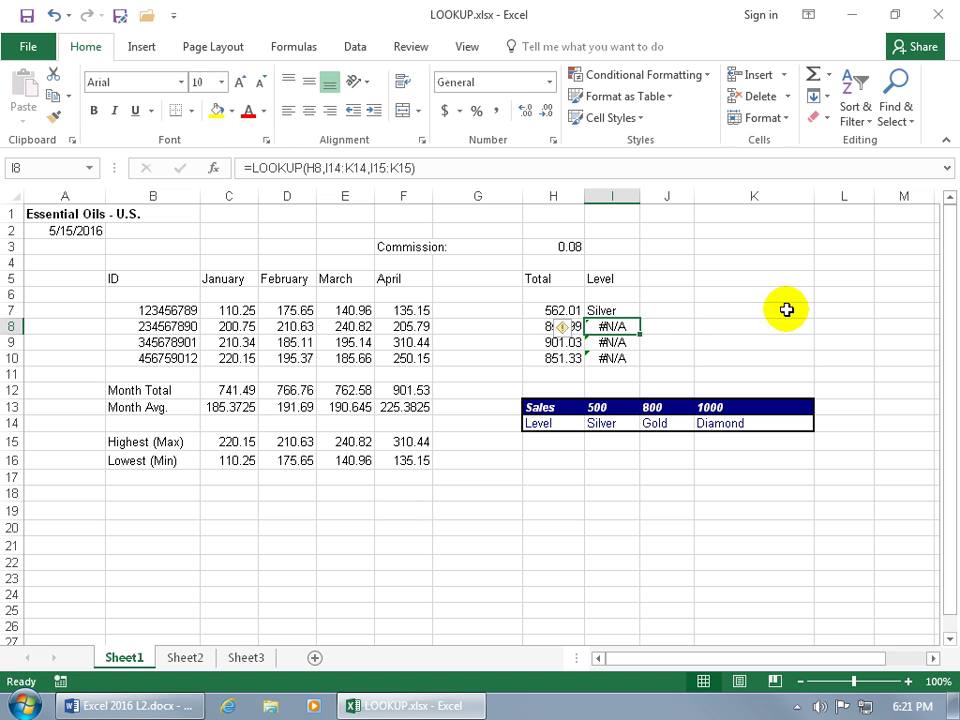
Step: Fill the corrected formula down to I10 and verify I9's formula now returns Gold
click(620, 314)
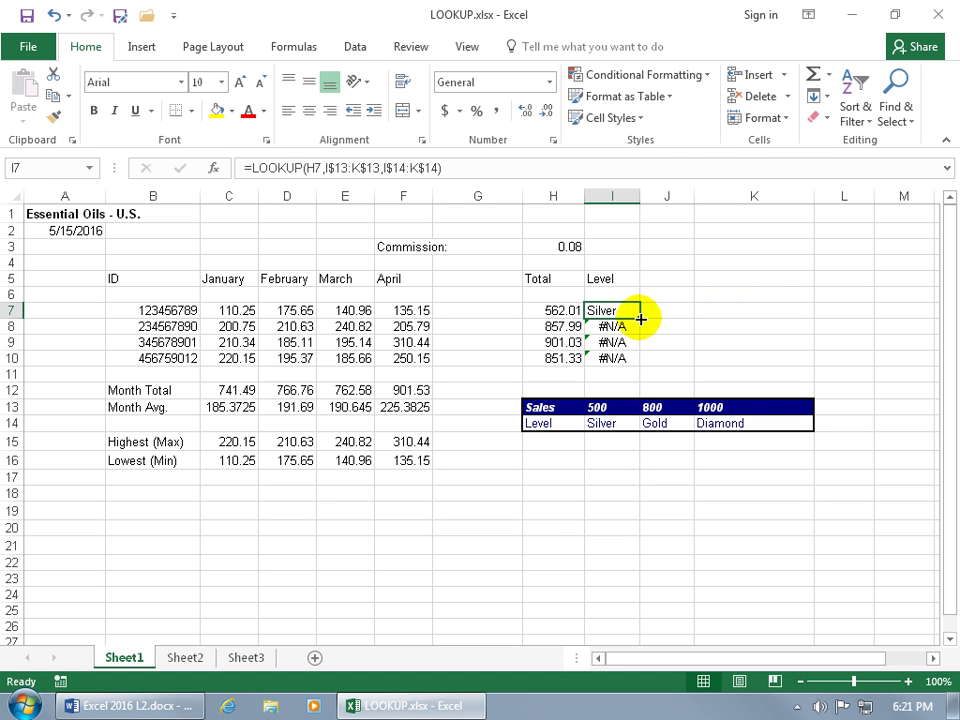
double_click(641, 318)
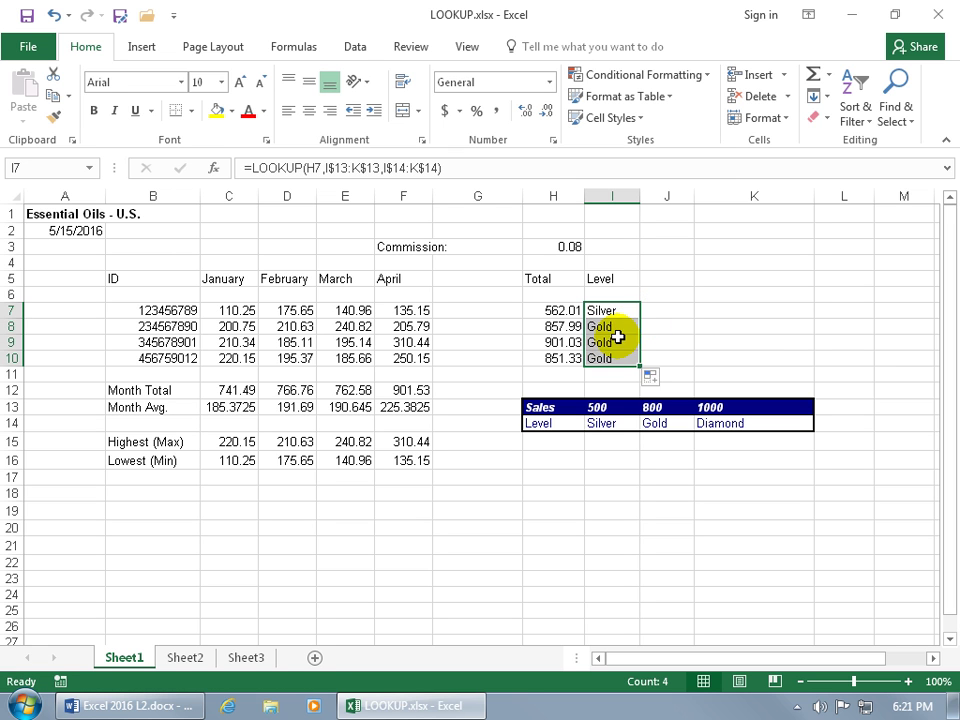
double_click(613, 342)
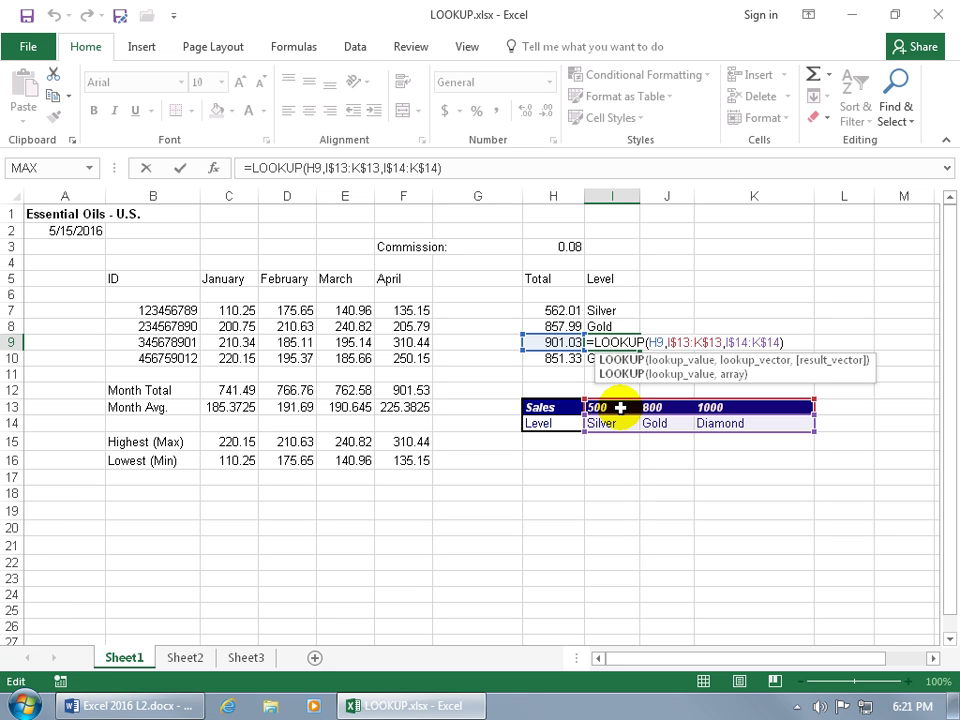
key(ctrl+Return)
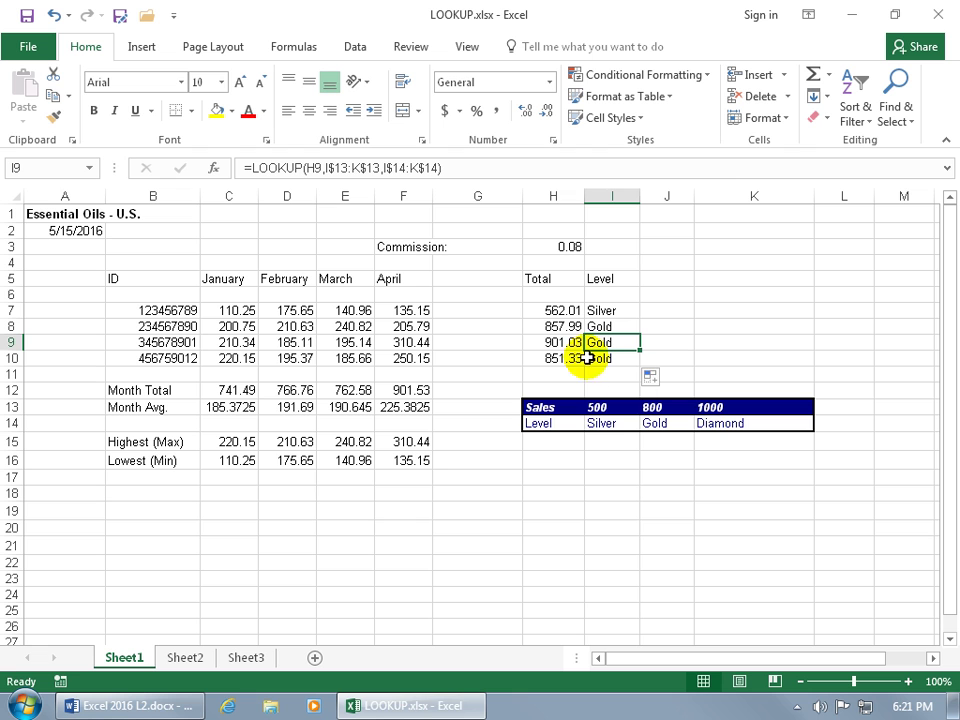
click(408, 344)
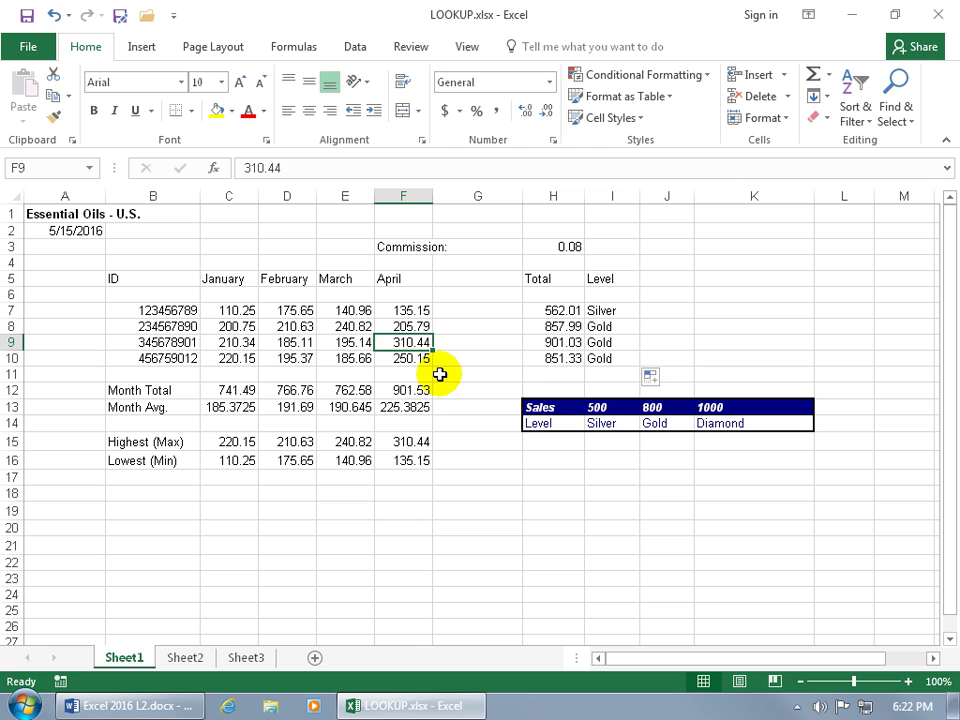
Step: Set F9 to 500 so I9 shows Diamond, and change threshold I13 to 900
text(500)
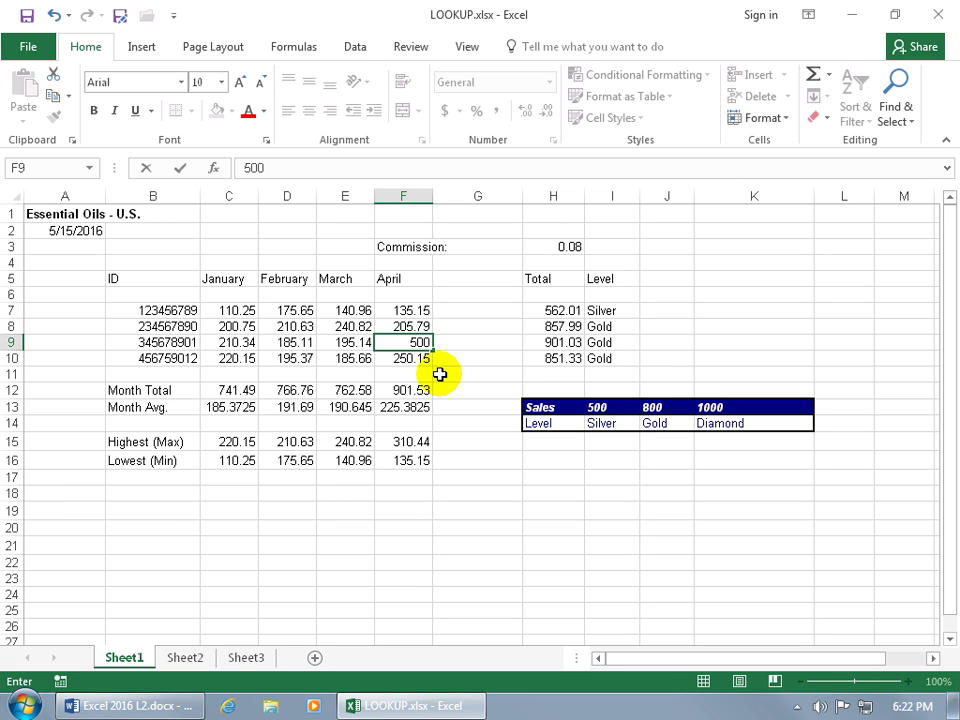
key(Return)
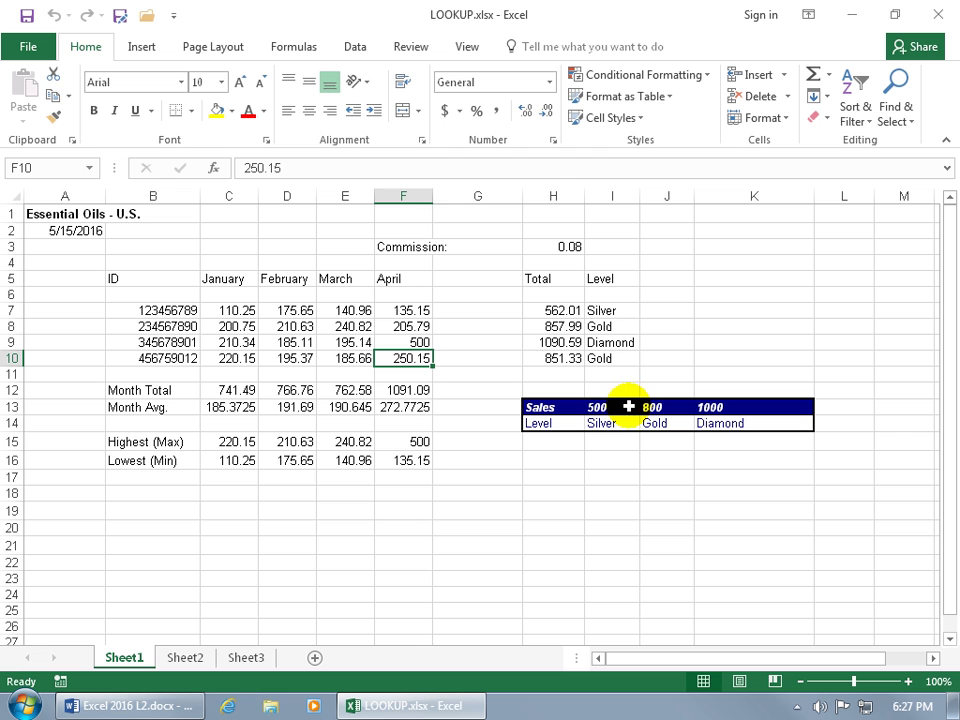
click(613, 406)
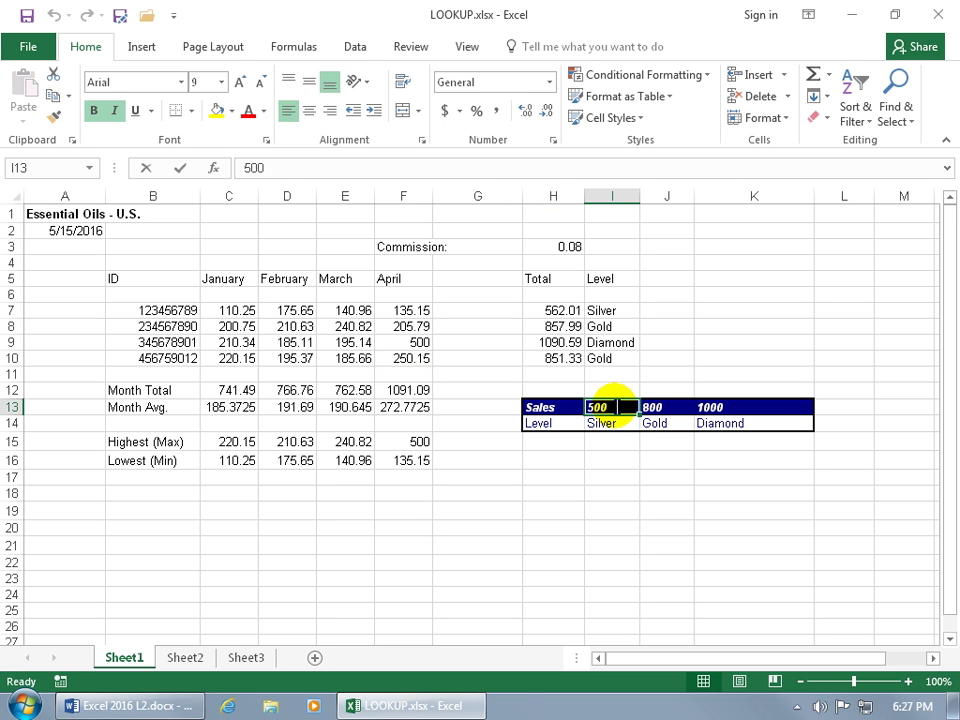
text(900)
key(Return)
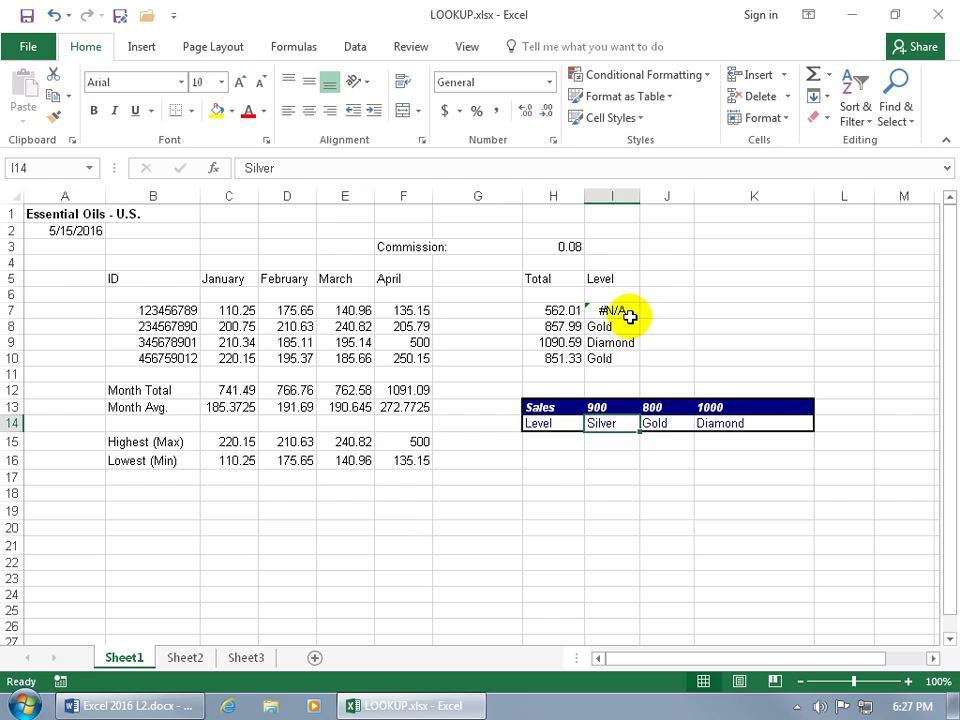